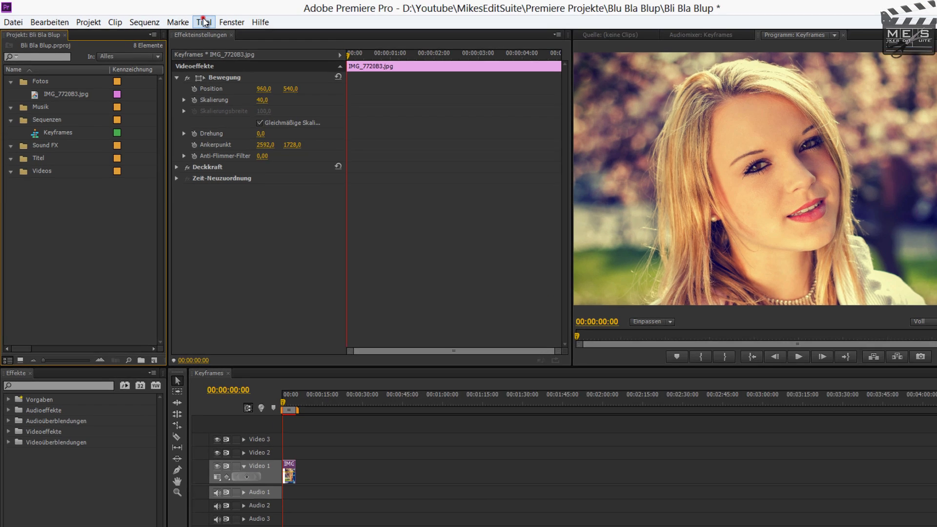
Create a new still title, Titel 02, reading ANIMATION
left_click(187, 20)
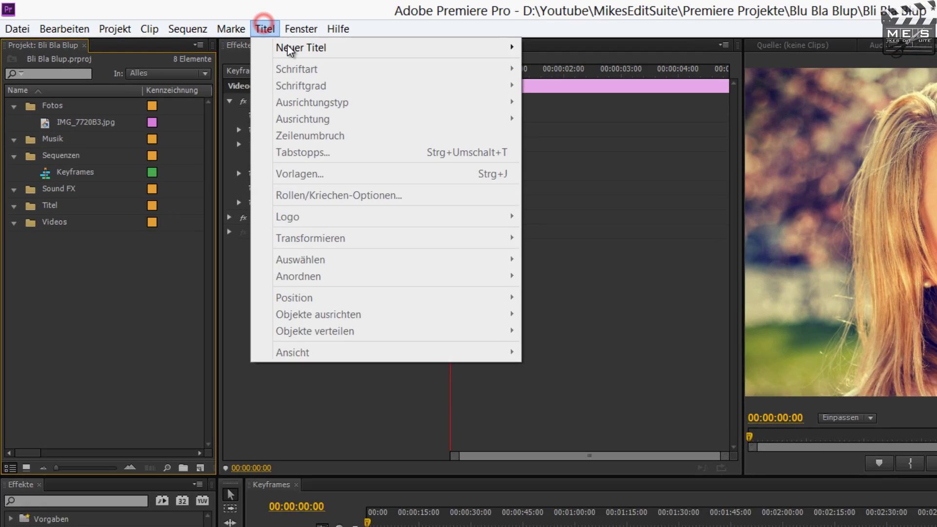
mouse_move(291, 49)
left_click(610, 49)
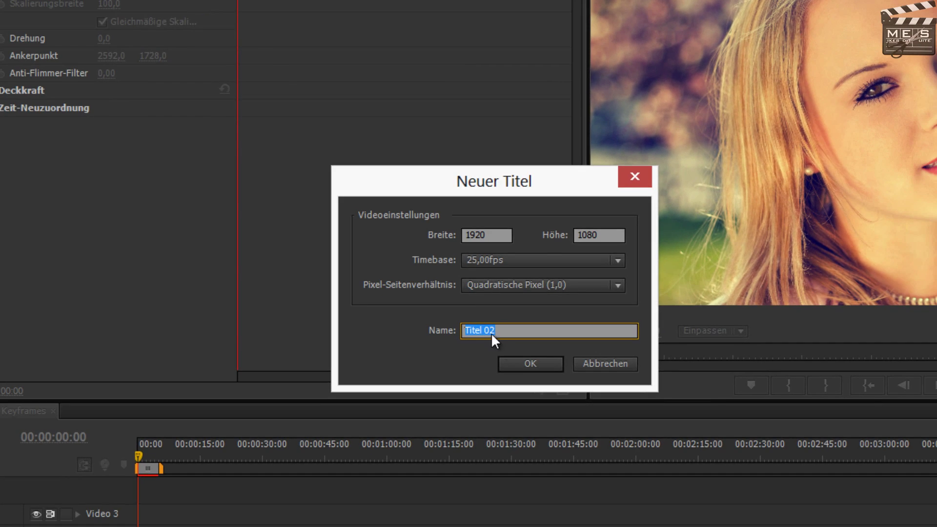
left_click(530, 363)
type("ANIMATION")
Set the ANIMATION text to size 146 and centre it horizontally and vertically
left_click_drag(294, 73, 318, 73)
left_click(32, 56)
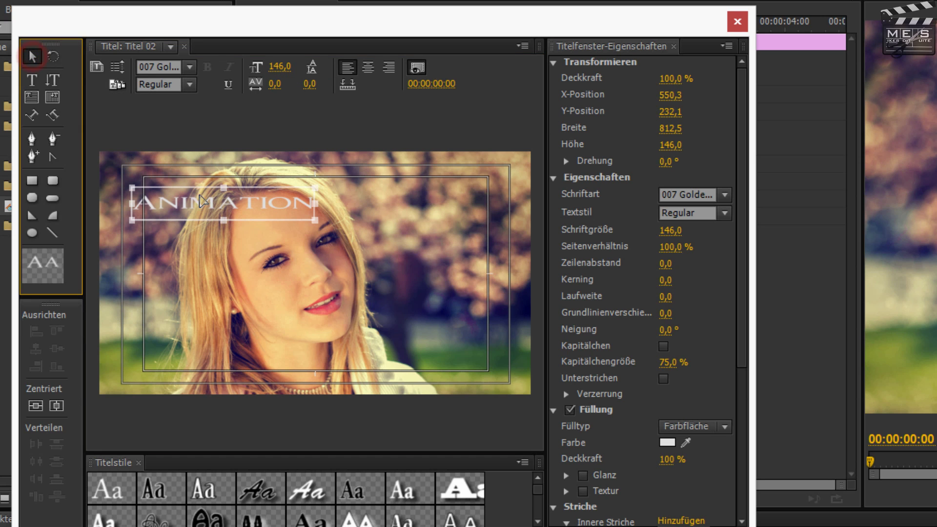
left_click(56, 406)
left_click(35, 405)
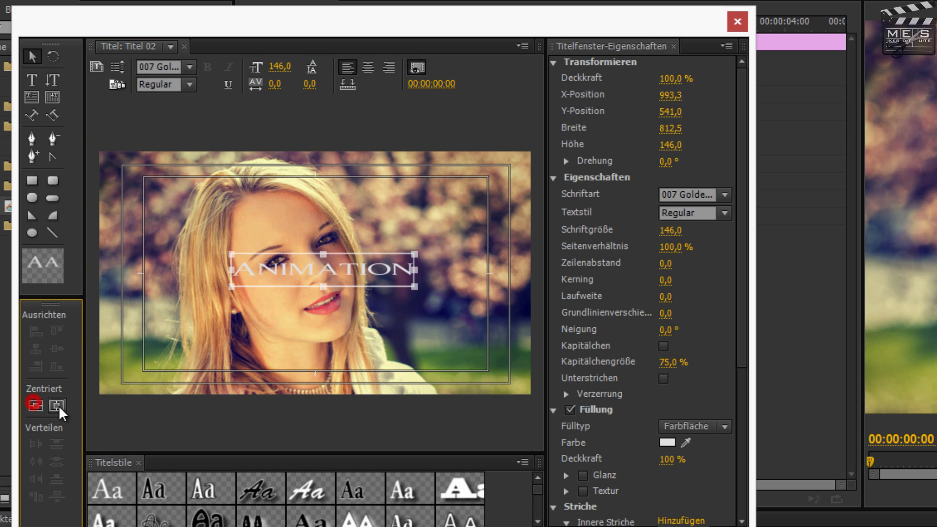
Place Titel 02 on Video 1 after the photo and view it at 00:00:16:15
left_click(737, 21)
left_click_drag(39, 205, 164, 443)
left_click_drag(157, 411, 163, 408)
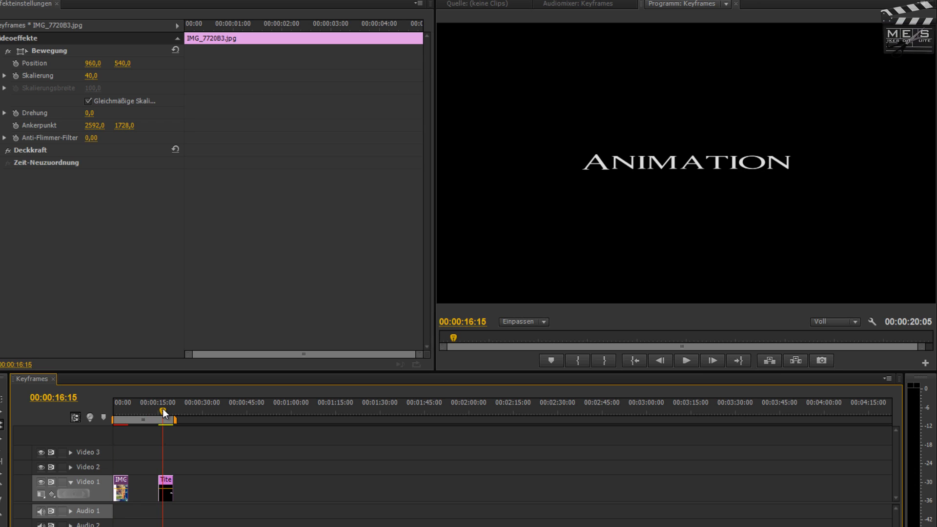
Play back the ANIMATION title, then select the Titel 02 clip on Video 1
key("space")
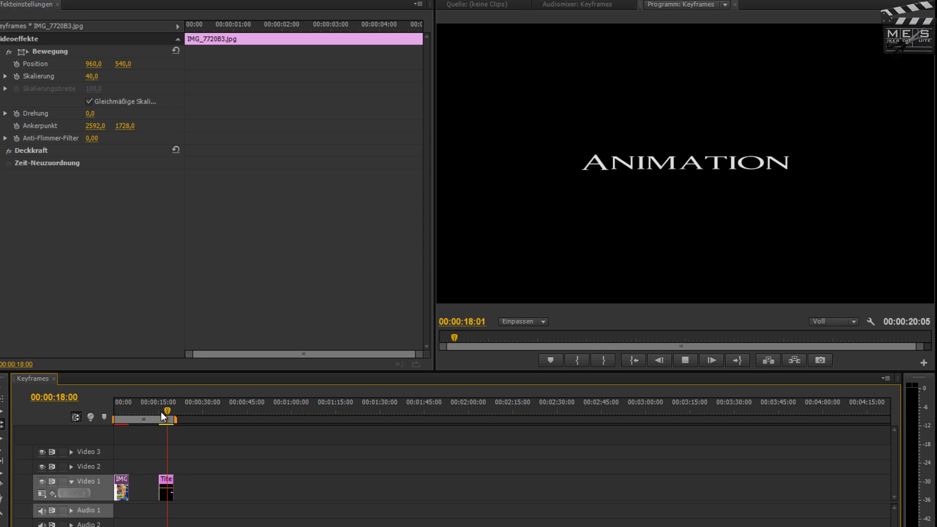
left_click(160, 411)
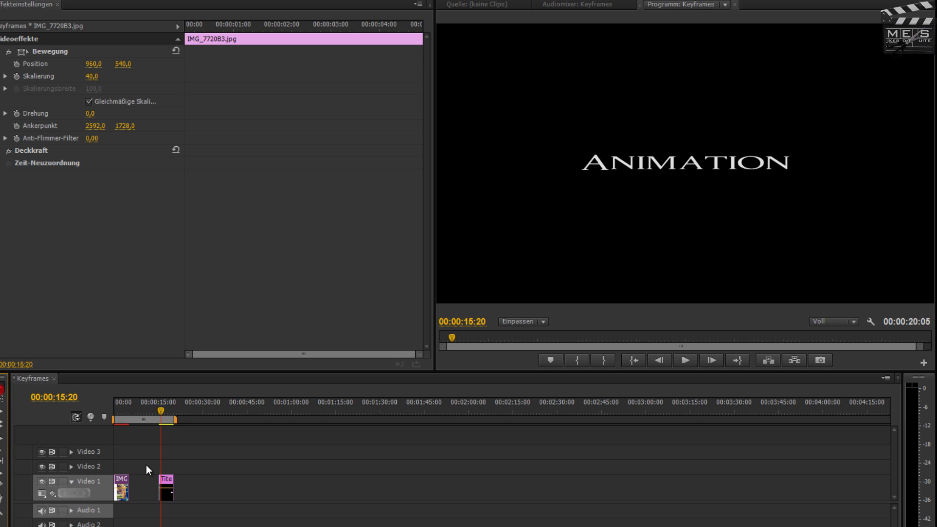
left_click(165, 479)
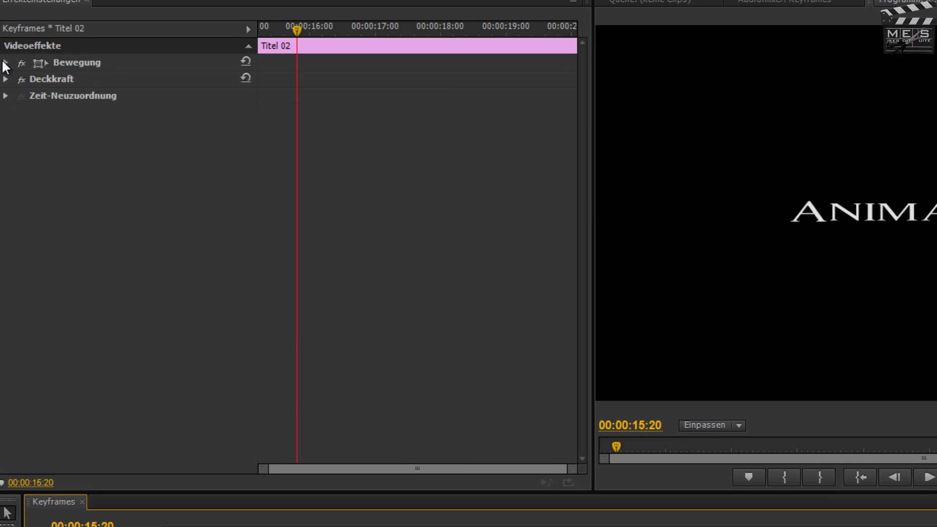
Keyframe Titel 02's Skalierung at 100 at the clip start and 200 at 00:00:17:24
left_click(3, 60)
key("Up")
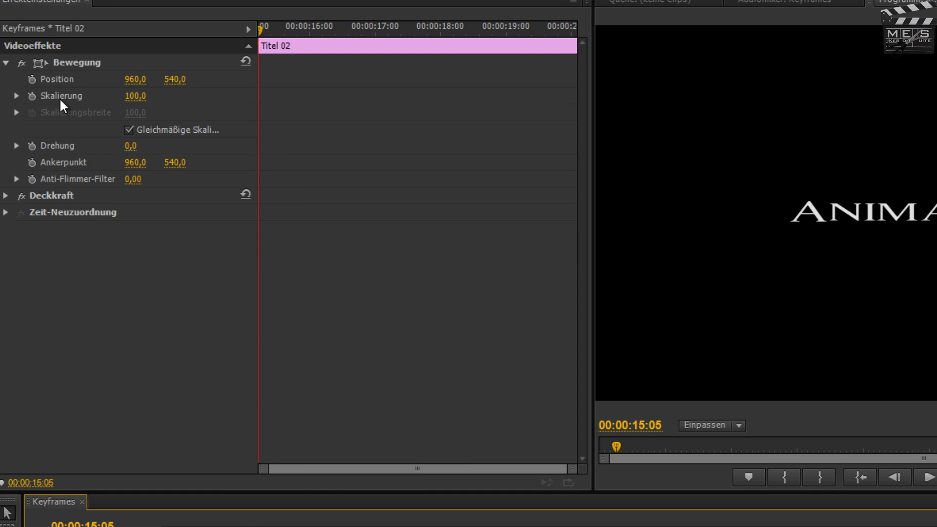
left_click(31, 95)
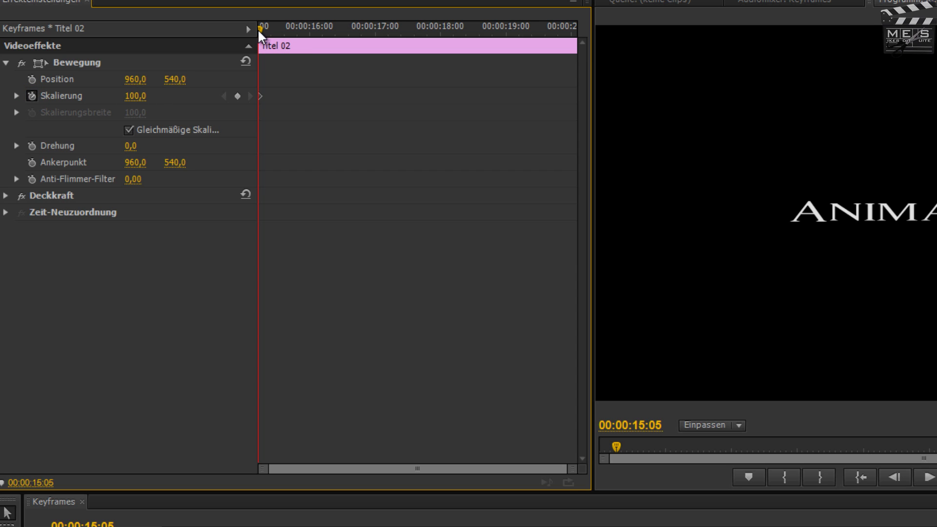
left_click_drag(259, 28, 439, 41)
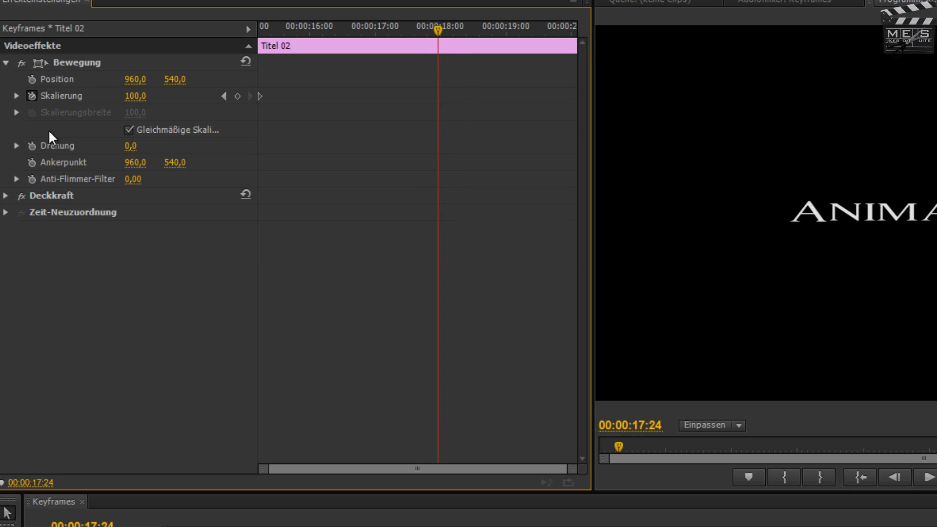
left_click(140, 96)
type("200")
key("Return")
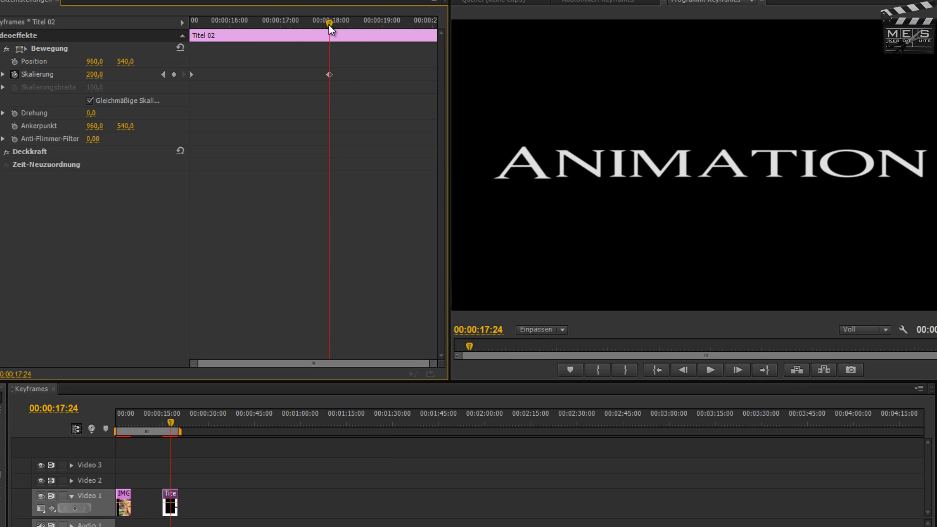
left_click_drag(329, 27, 178, 27)
left_click(164, 426)
key("space")
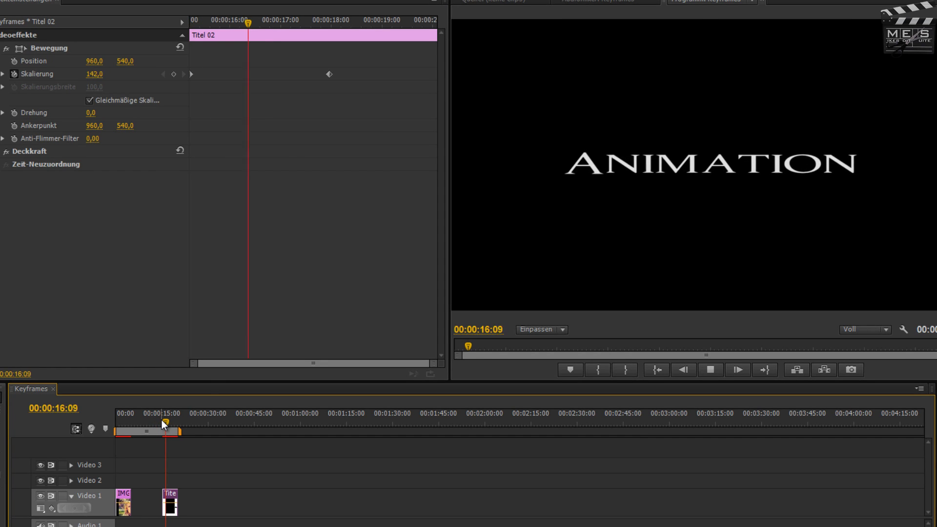
key("space")
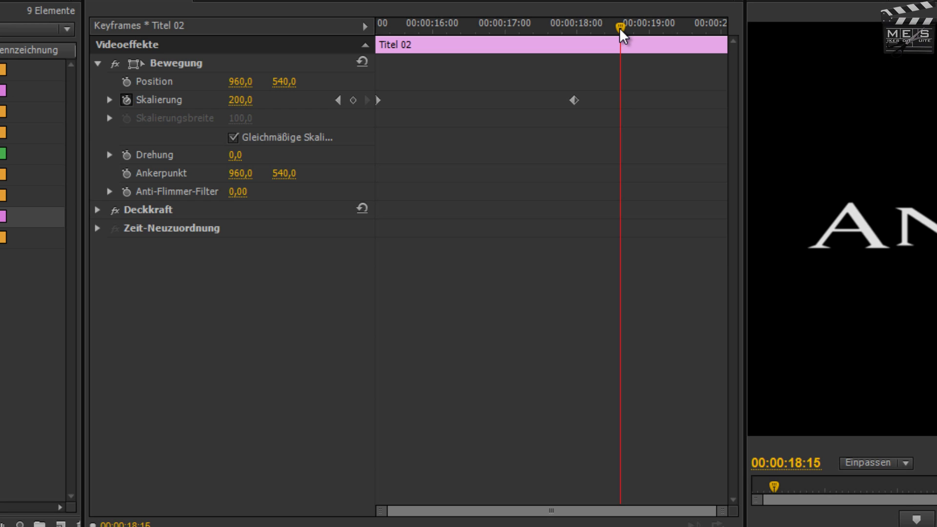
Add a title scale keyframe of 250 around 00:00:16:13
mouse_move(619, 27)
left_mouse_down()
mouse_move(503, 22)
mouse_move(469, 32)
left_mouse_up()
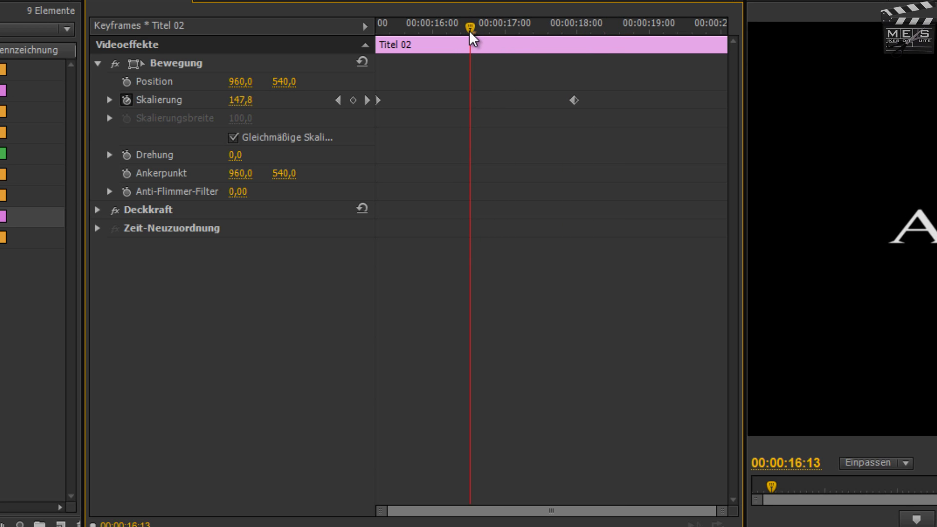
left_click(239, 101)
type("250")
key("Return")
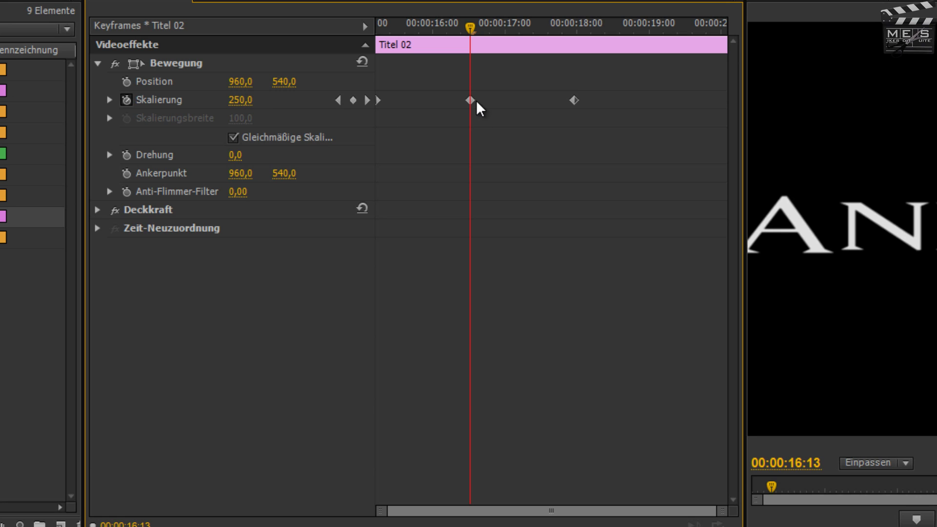
Add a 600 scale keyframe at 00:00:19:03 and preview the animation
left_click_drag(467, 28, 654, 39)
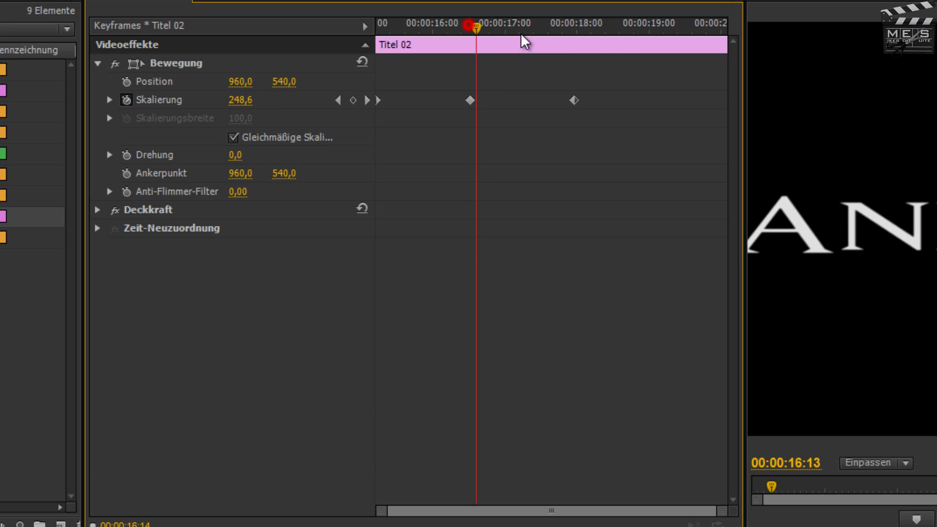
left_click(353, 100)
left_click(239, 100)
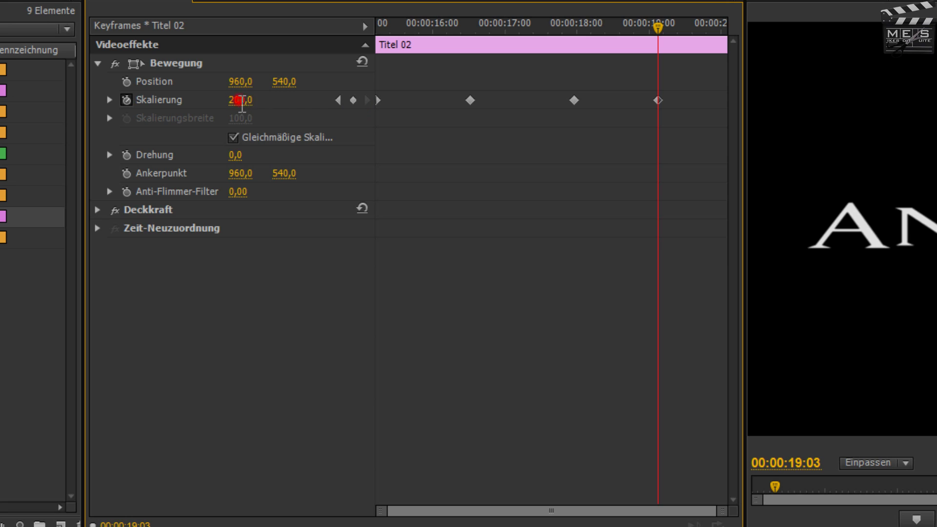
type("600")
left_click(264, 289)
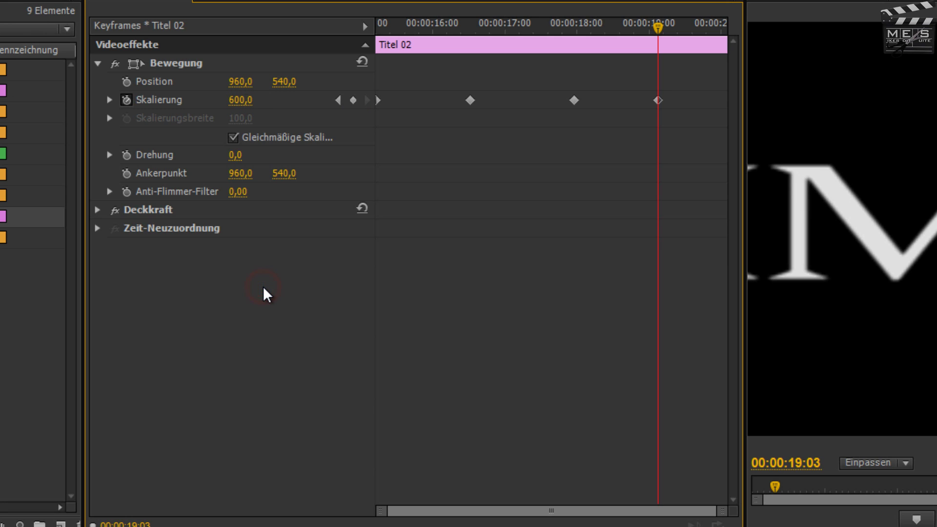
key("space")
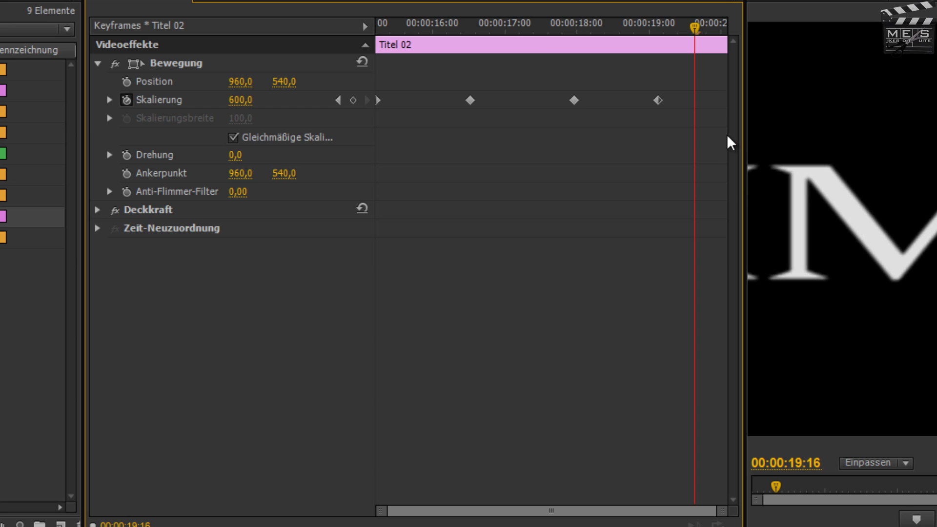
left_click(476, 25)
Delete the 250 scale keyframe and step to the 00:00:17:24 keyframe
left_click(469, 100)
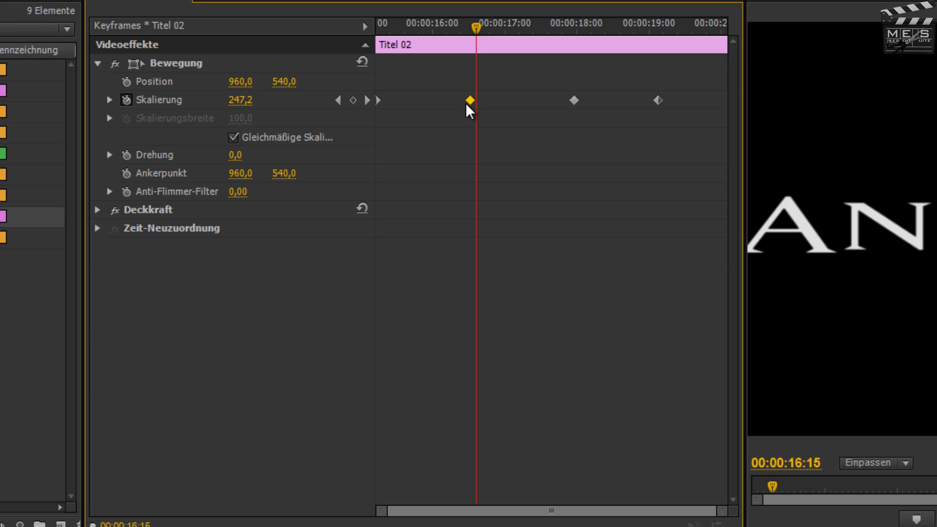
key("Delete")
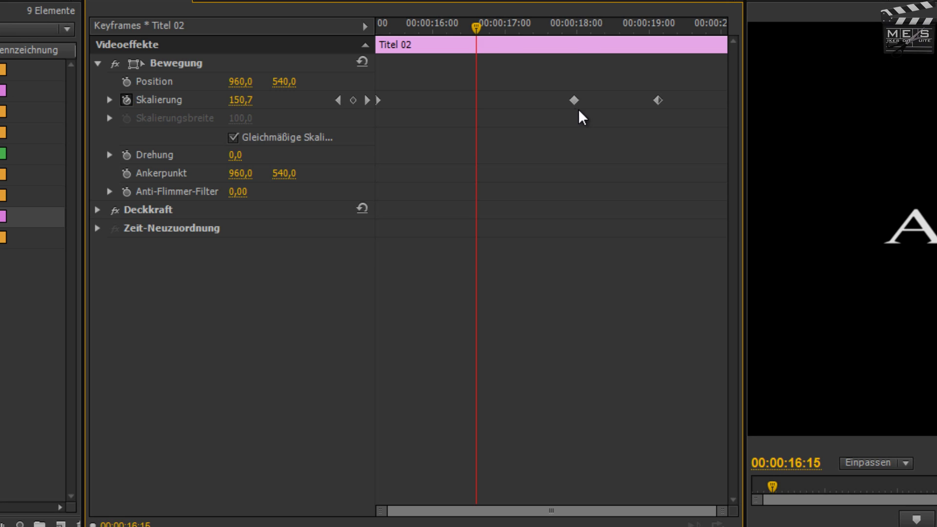
left_click(566, 28)
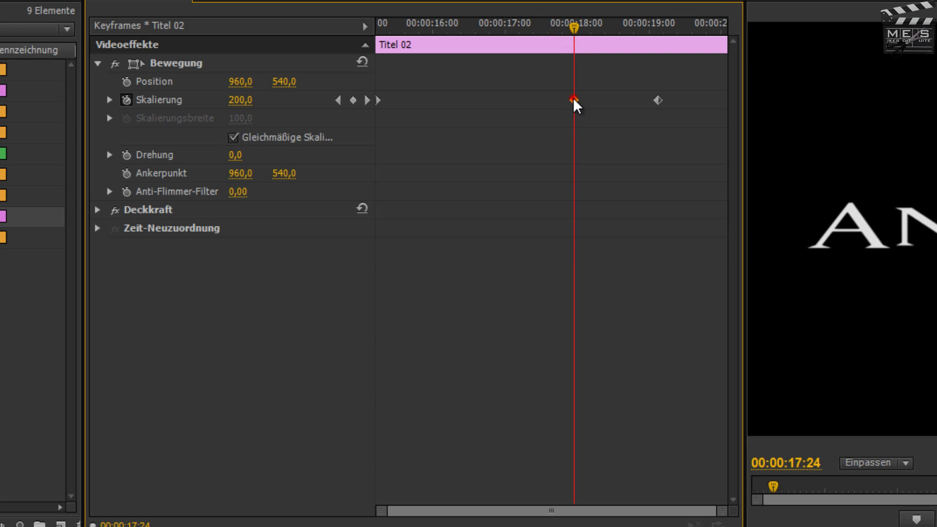
left_click(367, 99)
left_click(340, 100)
left_click(341, 100)
left_click(366, 100)
left_click(366, 100)
left_click(340, 100)
Lower the 00:00:17:24 scale keyframe from 200 to 150 and preview
left_click(246, 100)
type("150")
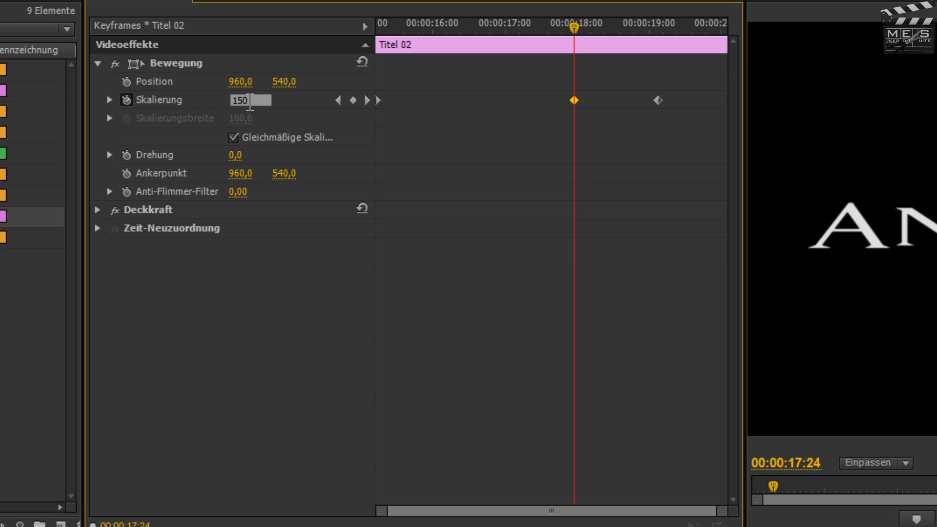
key("Return")
mouse_move(571, 25)
left_mouse_down()
mouse_move(527, 25)
mouse_move(576, 25)
left_mouse_up()
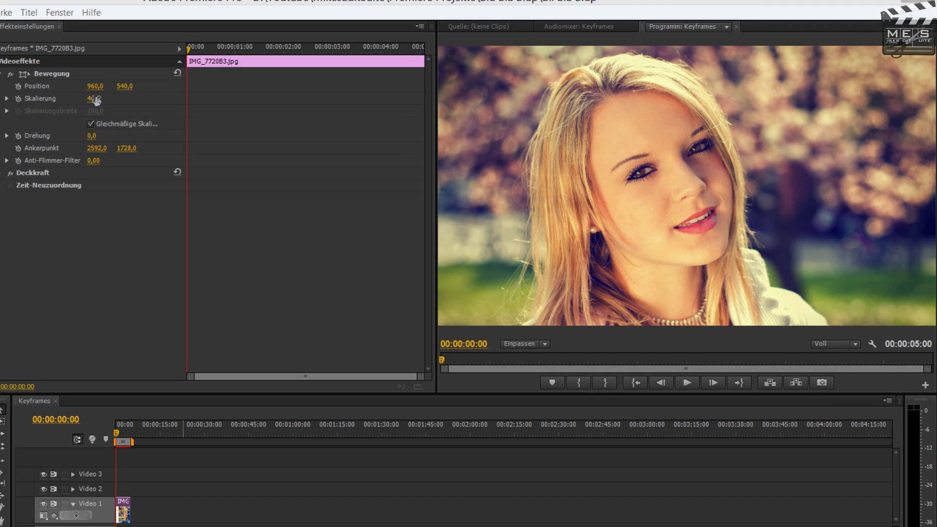
Set the IMG_7720B3.jpg photo clip's Skalierung to 55
left_click(95, 99)
type("55")
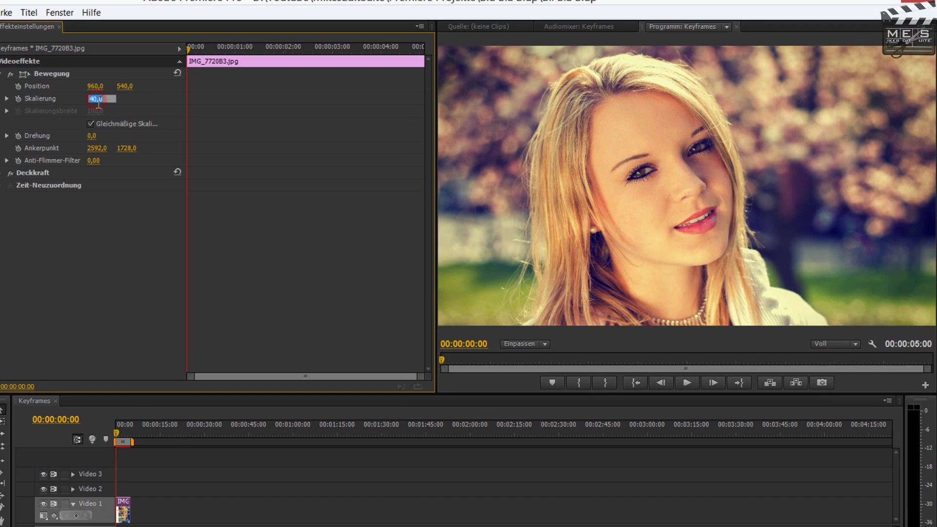
key("Return")
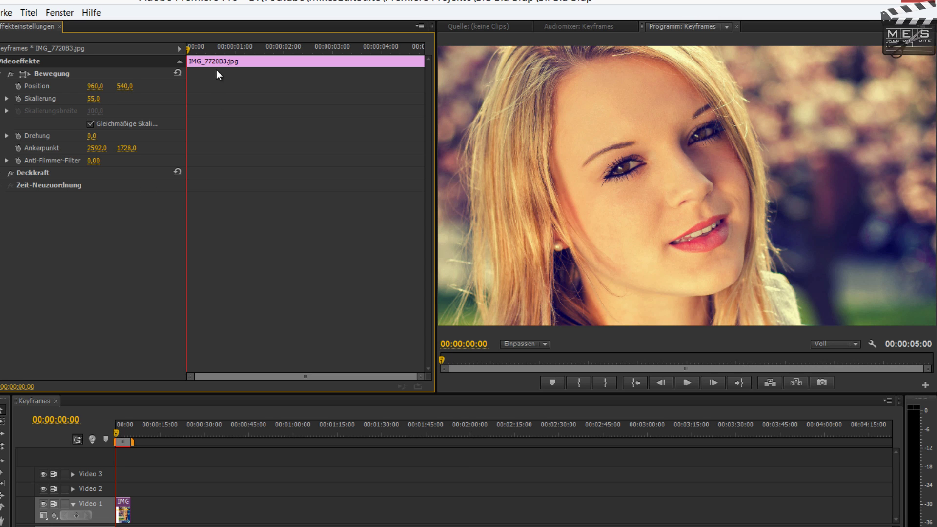
left_click(187, 48)
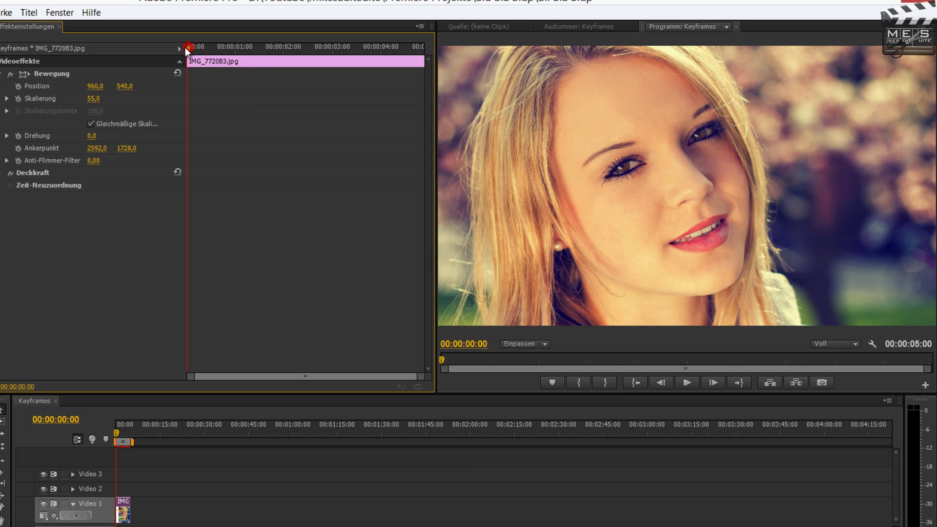
Turn on Position keyframing and set X to 1412 at the clip start
left_click(18, 85)
left_click(99, 87)
mouse_move(99, 87)
left_mouse_down()
mouse_move(397, 88)
mouse_move(366, 98)
left_mouse_up()
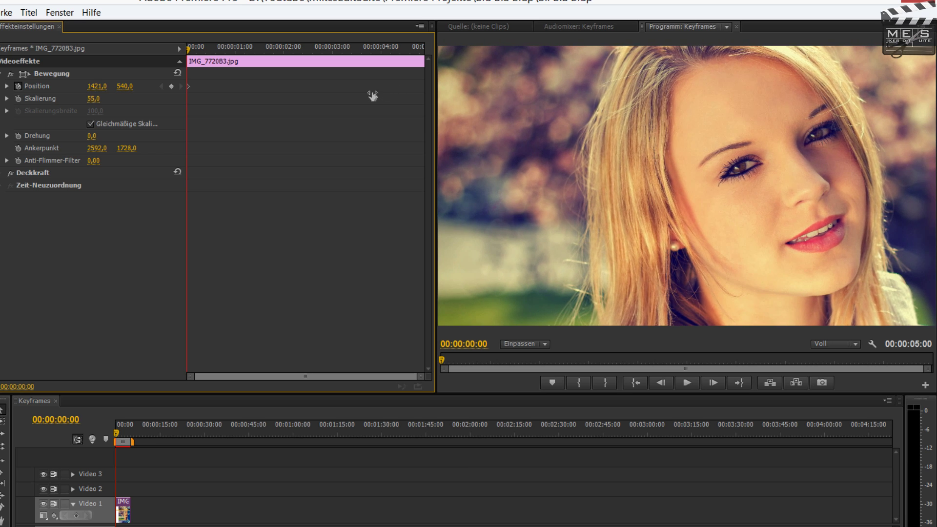
Add a position keyframe with X 625 at 00:00:03:01 and play back the pan
left_click_drag(206, 46, 334, 44)
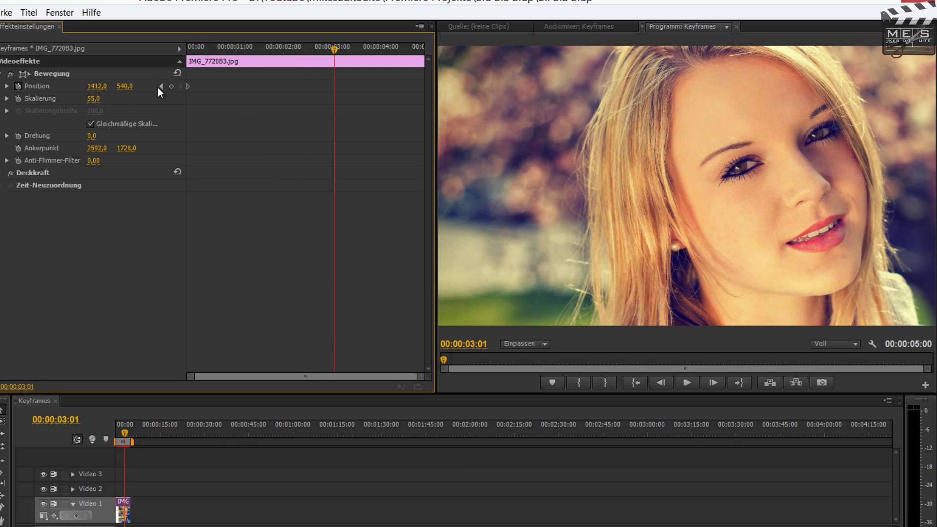
left_click(172, 87)
mouse_move(94, 89)
left_mouse_down()
mouse_move(73, 90)
mouse_move(110, 96)
mouse_move(146, 81)
mouse_move(173, 89)
left_mouse_up()
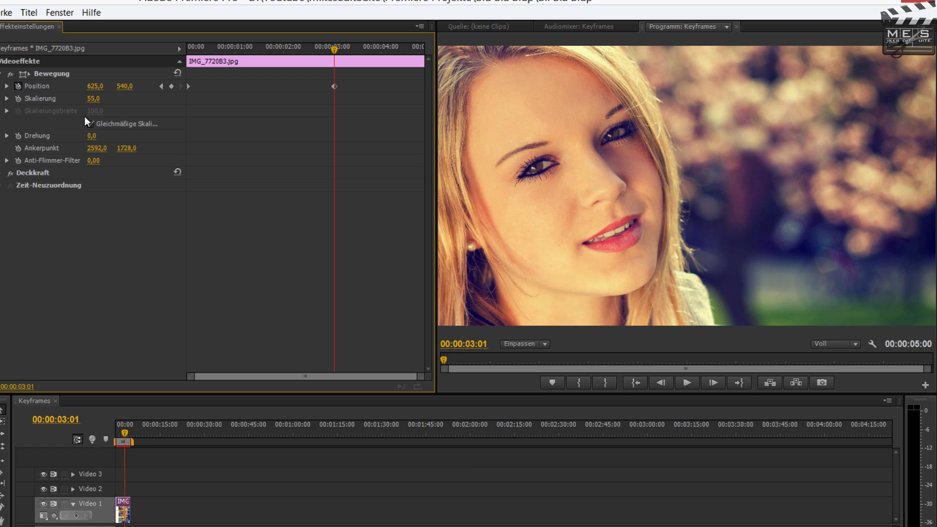
left_click_drag(255, 46, 145, 53)
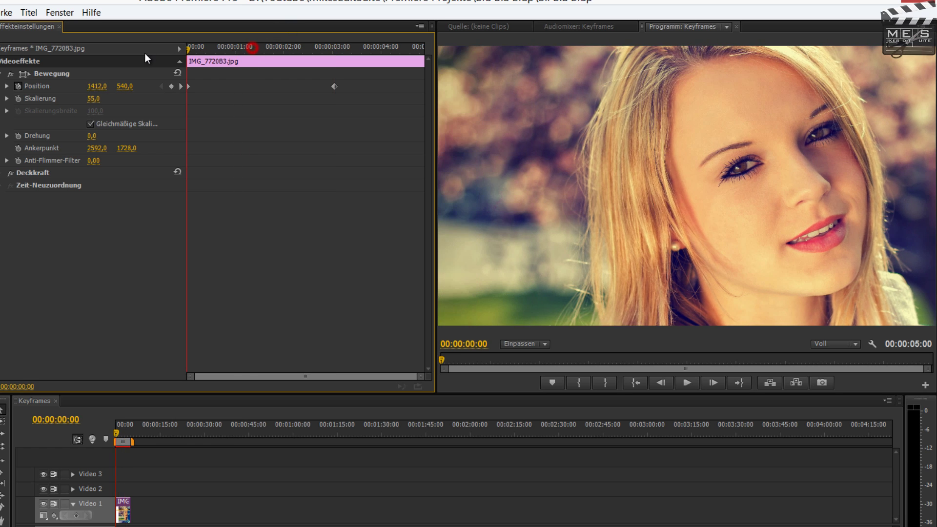
key("space")
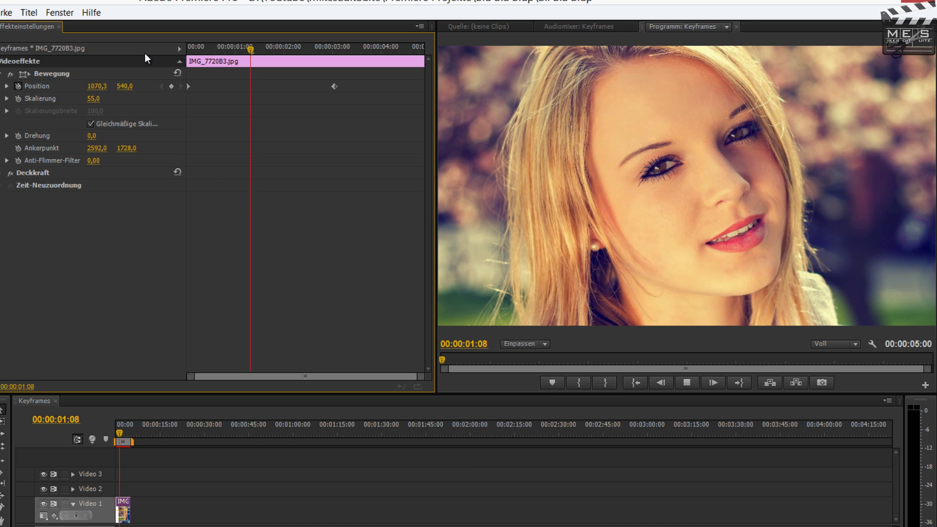
left_click_drag(360, 48, 337, 48)
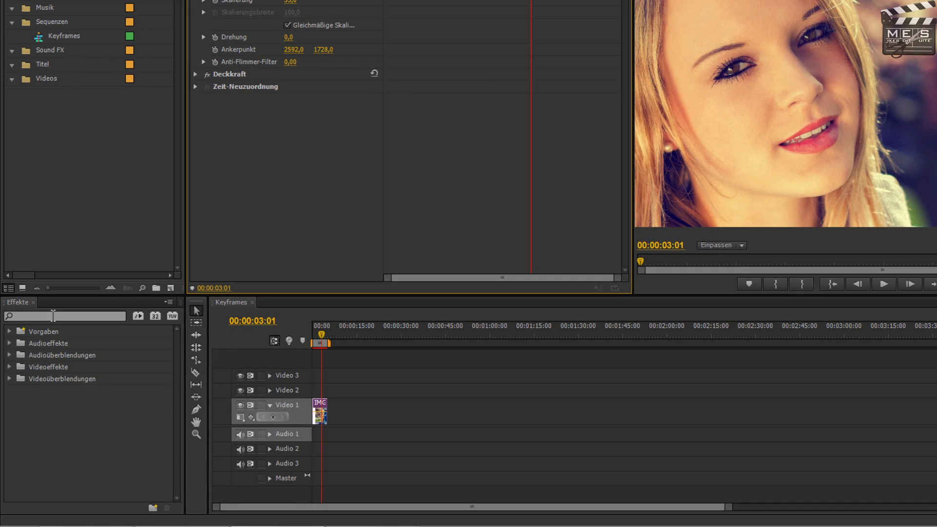
Apply Gaußscher Weichzeichner to the photo and set a 0 blurriness keyframe at 00:00:03:01
left_click(52, 315)
type("gau")
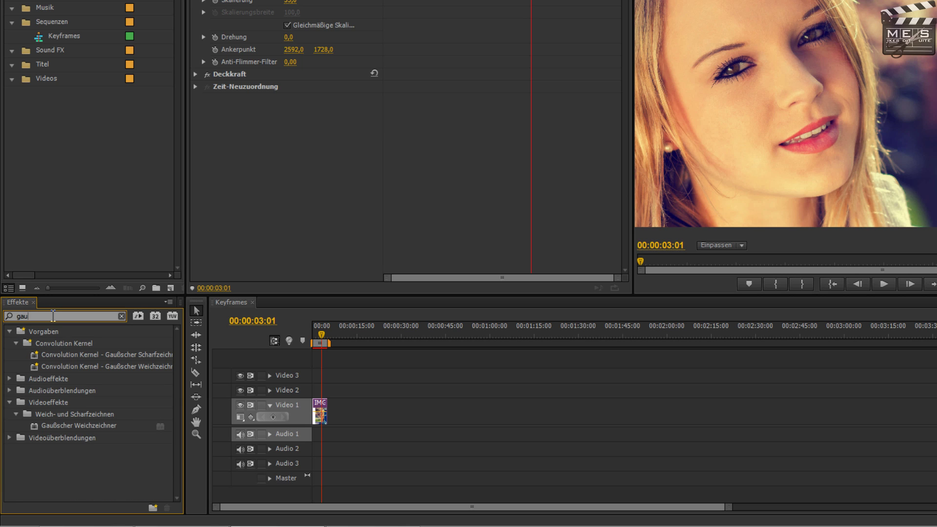
left_click_drag(36, 426, 335, 184)
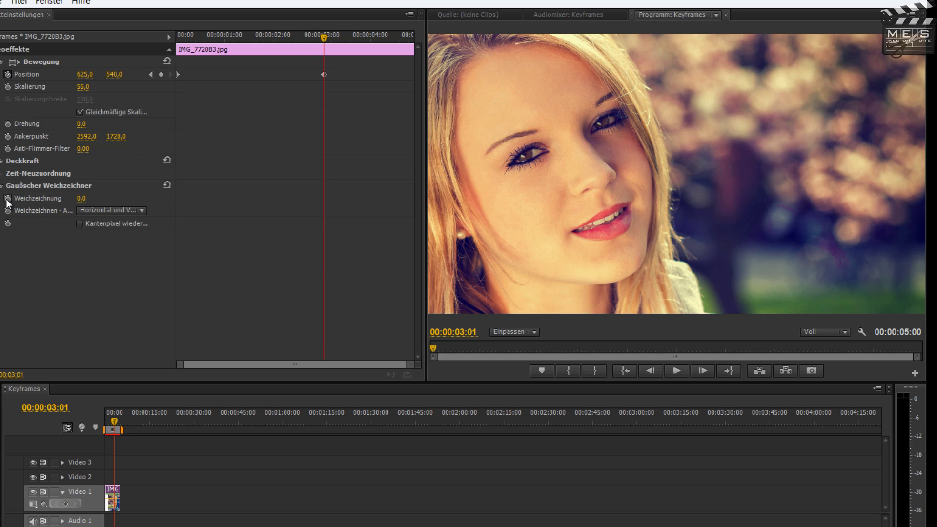
left_click(7, 198)
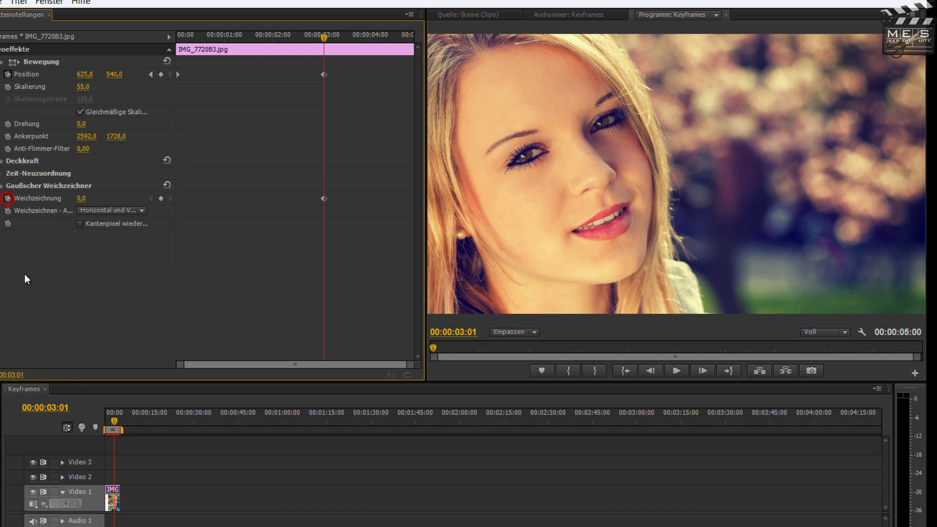
left_click_drag(326, 40, 373, 40)
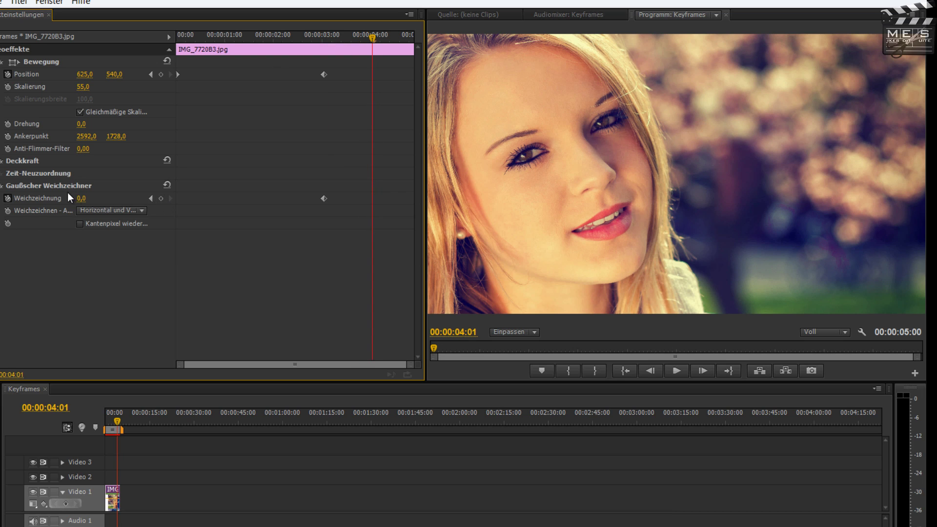
Set Weichzeichnung to 25 at 00:00:04:01 and enable Kantenpixel wiederholen
left_click(81, 198)
type("25")
key("Return")
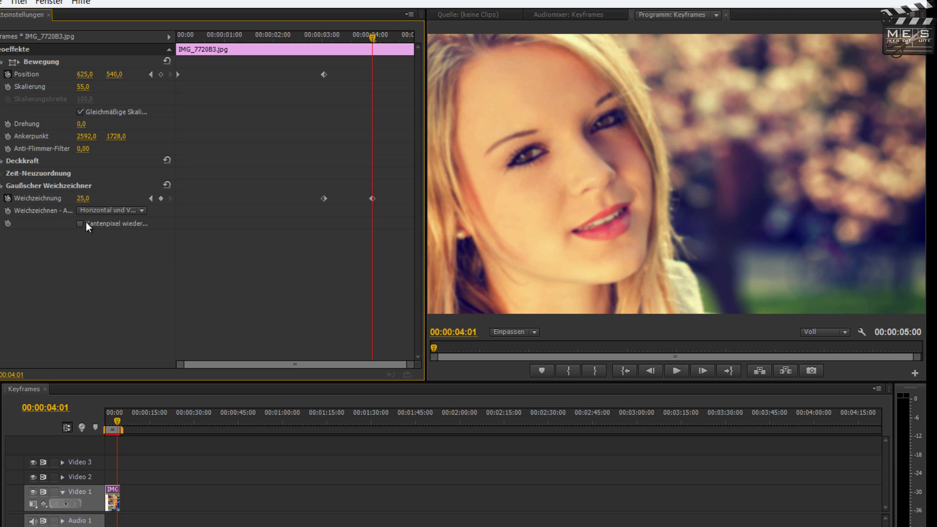
left_click(80, 224)
Preview the blur transition and save the project with Ctrl+S
mouse_move(324, 37)
left_mouse_down()
mouse_move(357, 38)
mouse_move(317, 48)
left_mouse_up()
key("space")
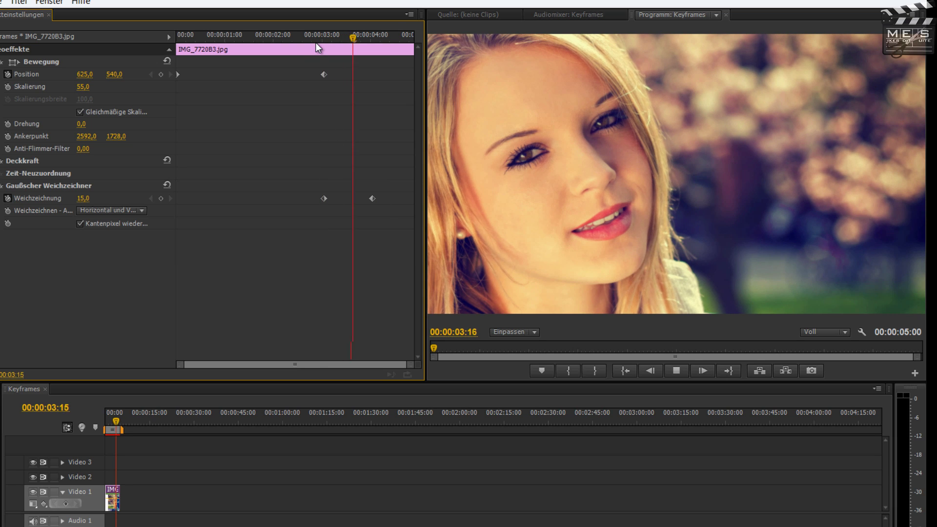
key("space")
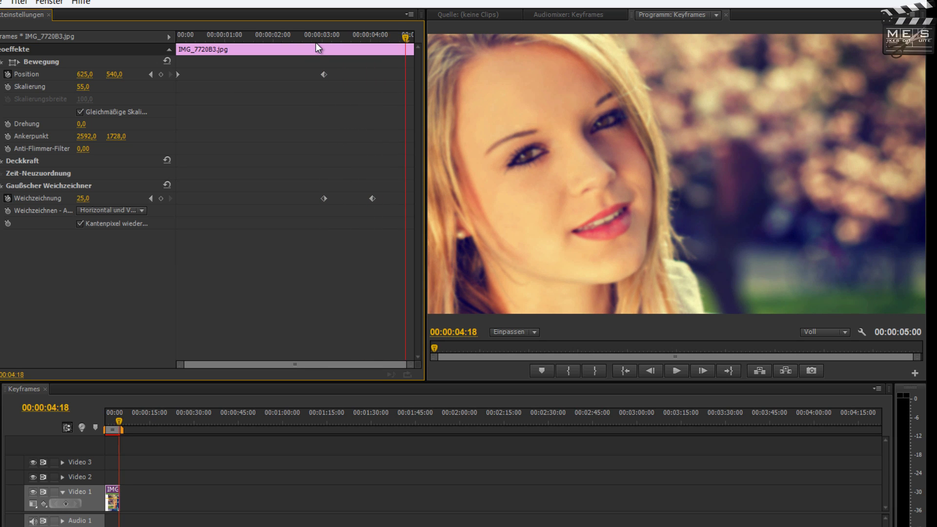
key("ctrl+s")
left_click(374, 38)
left_click_drag(375, 44, 373, 43)
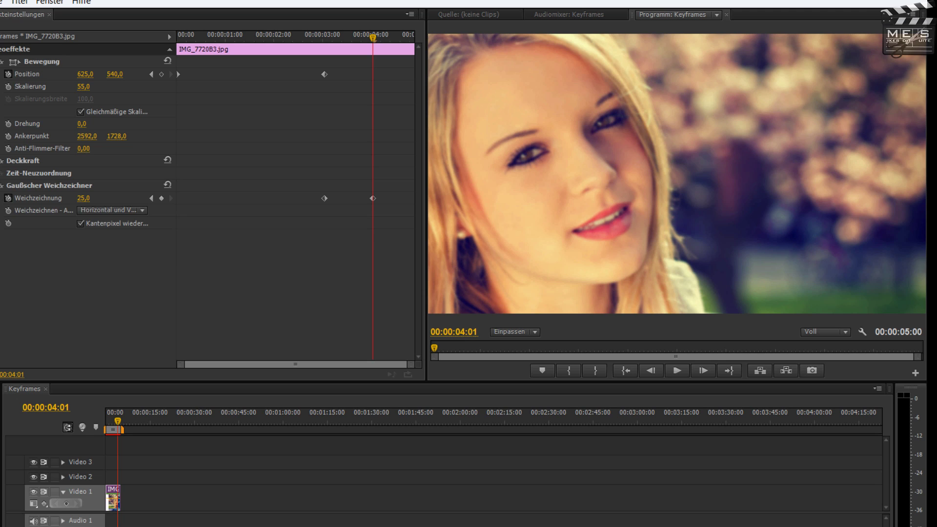
Keyframe Deckkraft at 100% at 00:00:04:01 and 0% at 00:00:04:24
left_click(2, 161)
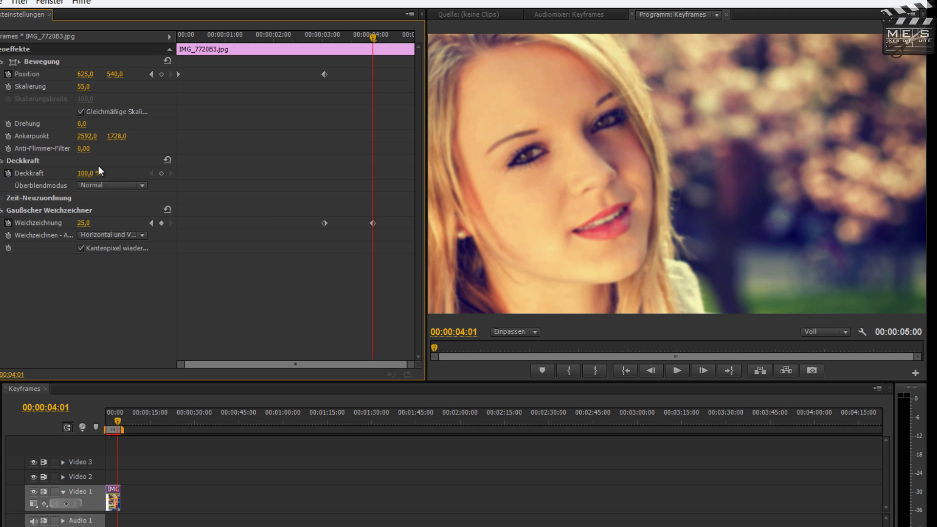
left_click(163, 175)
left_click_drag(373, 37, 419, 38)
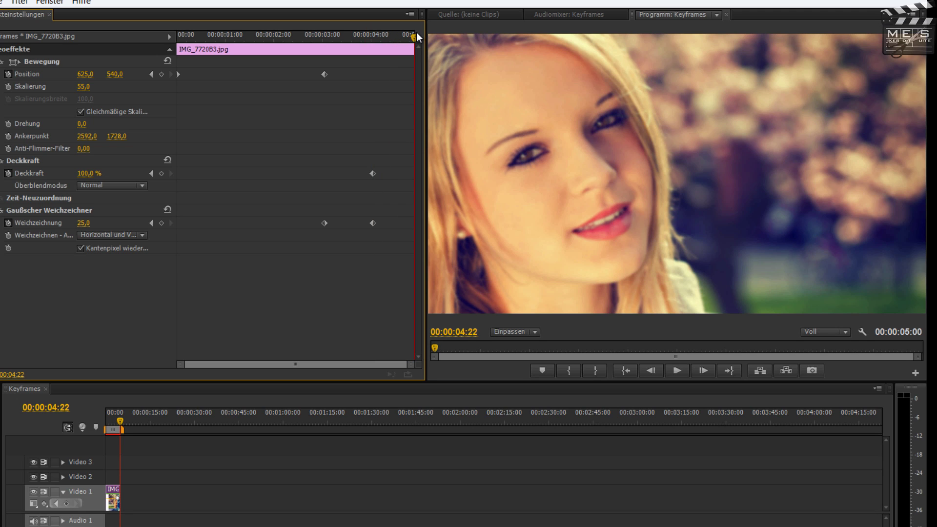
left_click(162, 173)
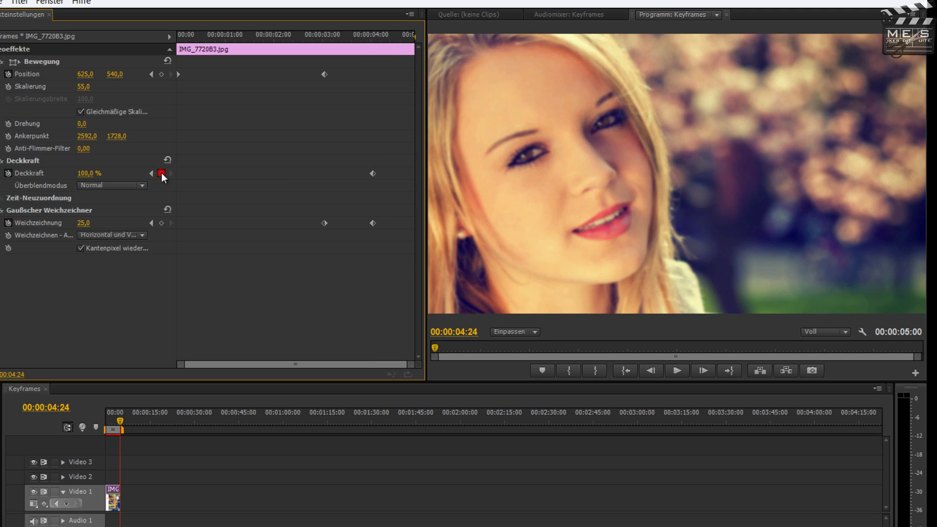
left_click(86, 174)
type("0")
key("Return")
key("Return")
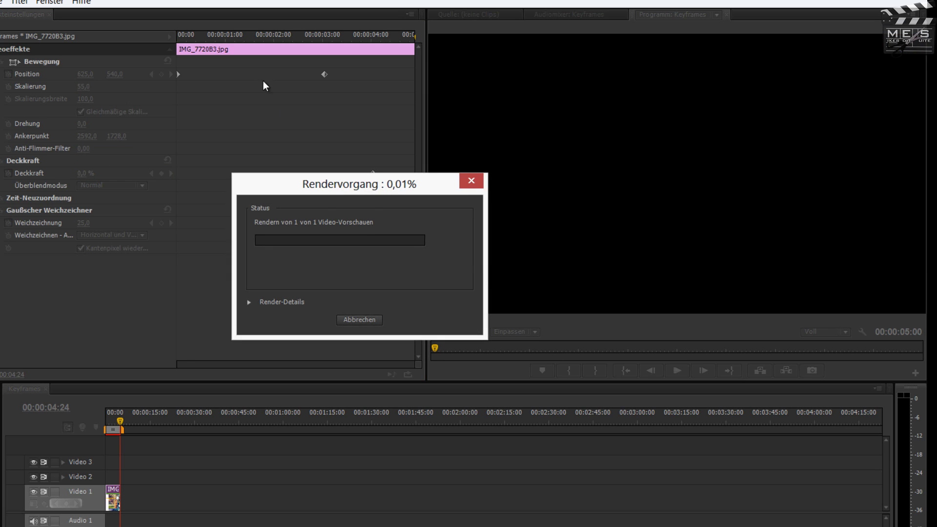
left_click(378, 320)
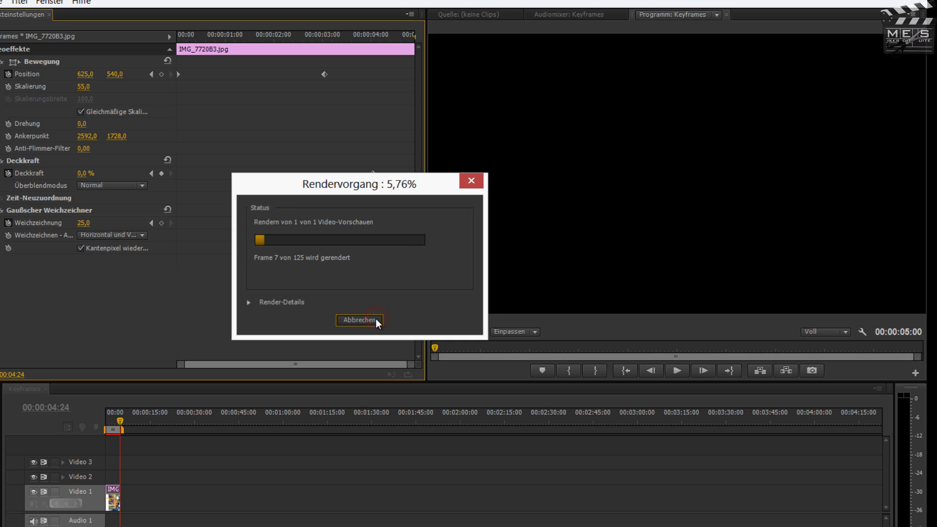
left_click_drag(388, 37, 325, 38)
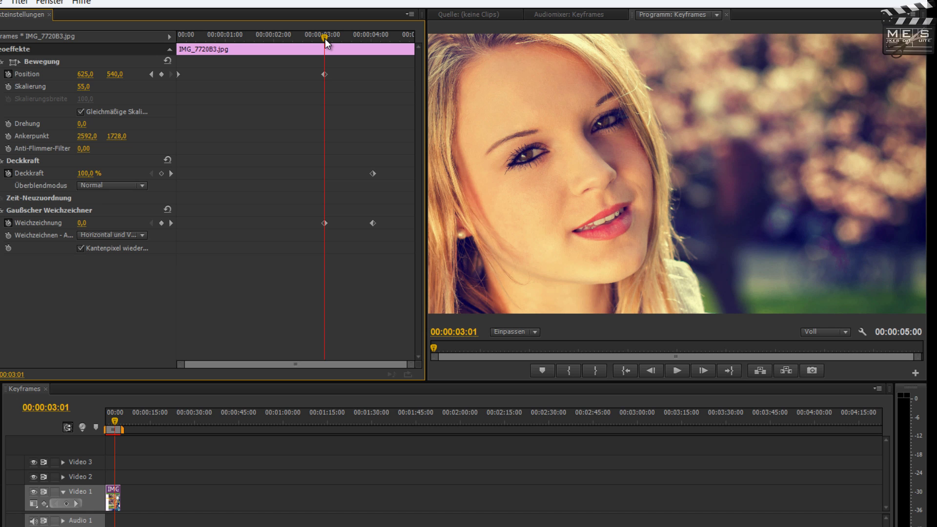
Return the playhead to 00:00:00:00 and play back the pan, blur and fade animation
left_click_drag(325, 39, 163, 42)
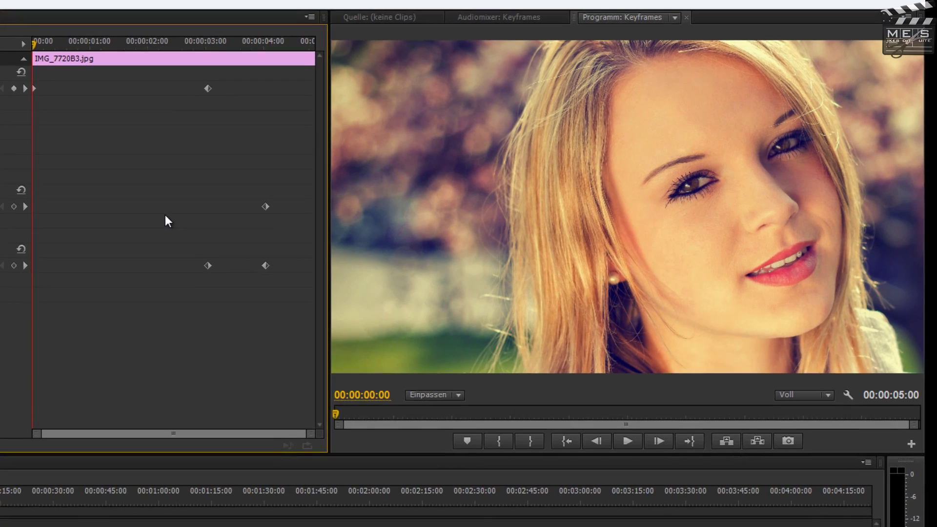
key("space")
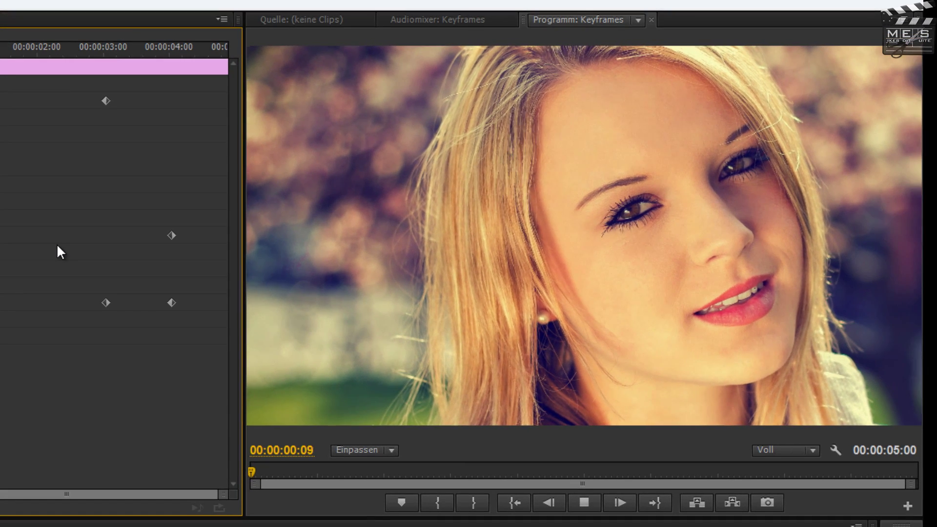